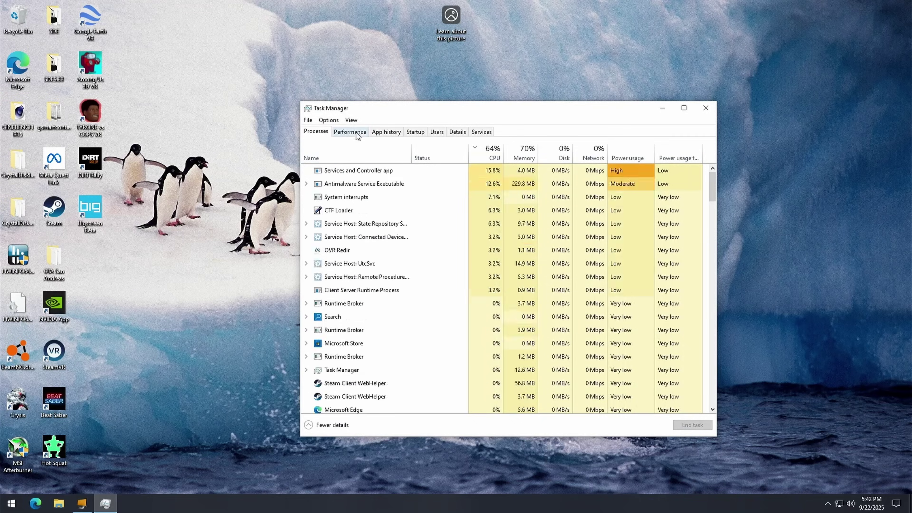
Show the CPU's live usage in Task Manager's performance view.
{"action": "left_click", "coordinate": [356, 133]}
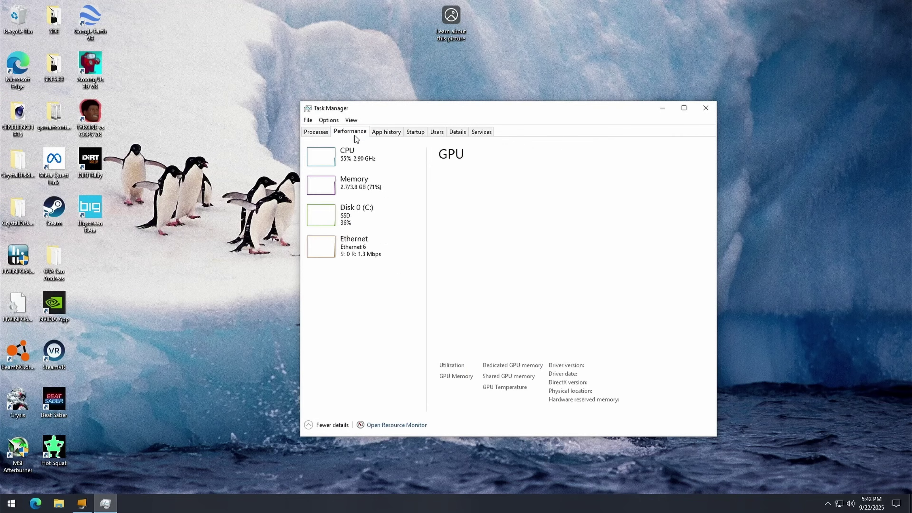
{"action": "left_click", "coordinate": [361, 151]}
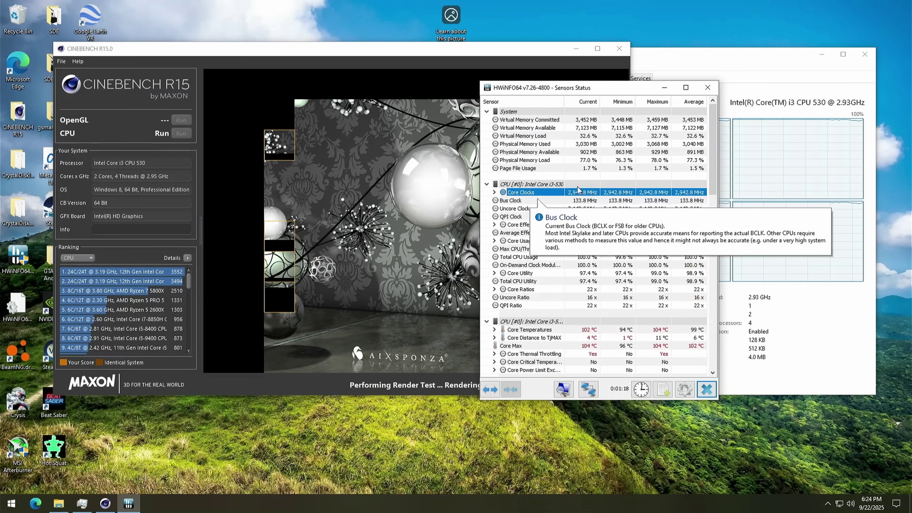
Examine the core clocks and core temperatures in HWiNFO64 during the Cinebench R15 CPU render test, and compare the CPU score in the ranking.
{"action": "mouse_move", "coordinate": [597, 197]}
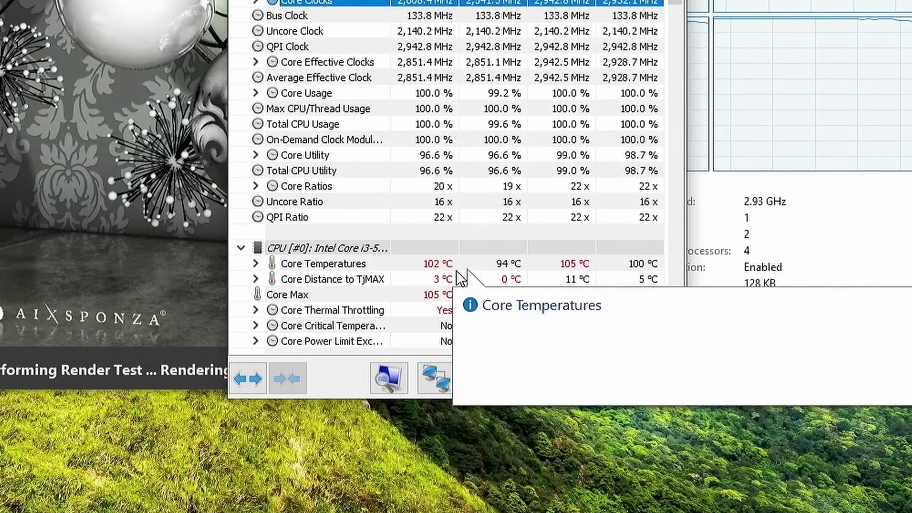
{"action": "left_click", "coordinate": [403, 299]}
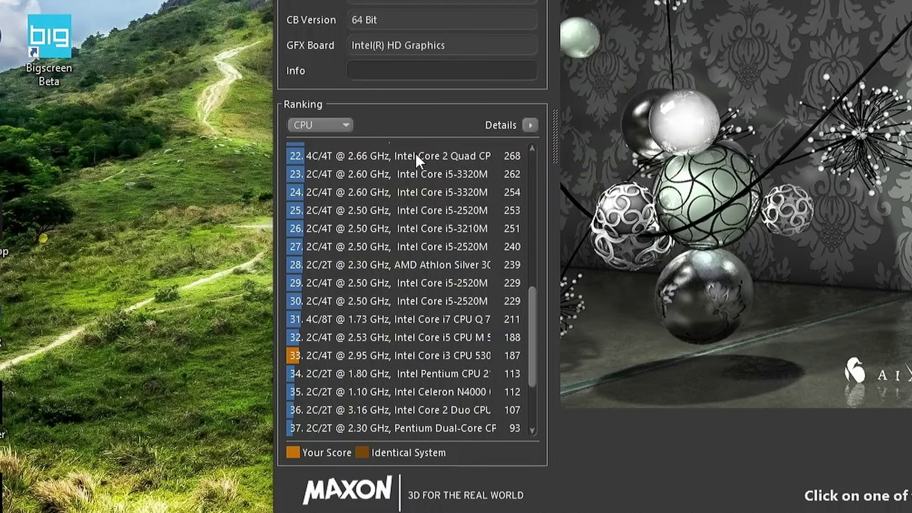
{"action": "mouse_move", "coordinate": [417, 158]}
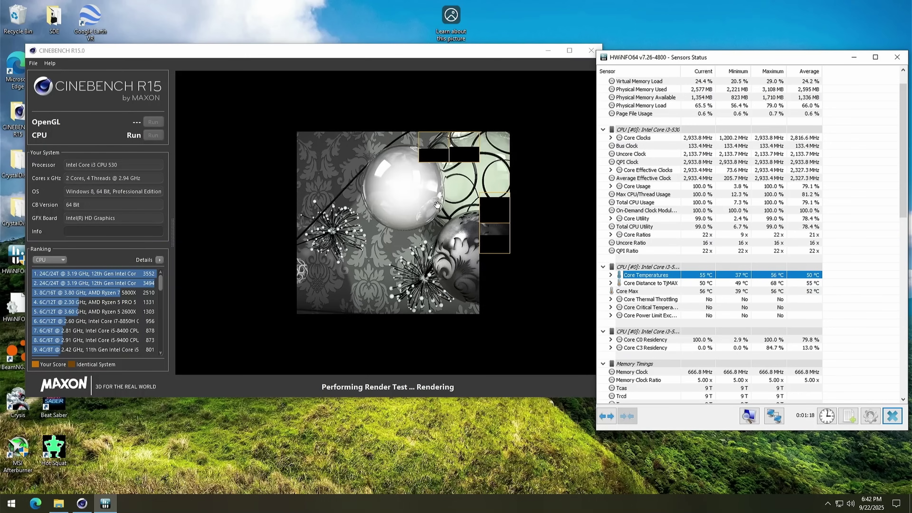
{"action": "mouse_move", "coordinate": [711, 275]}
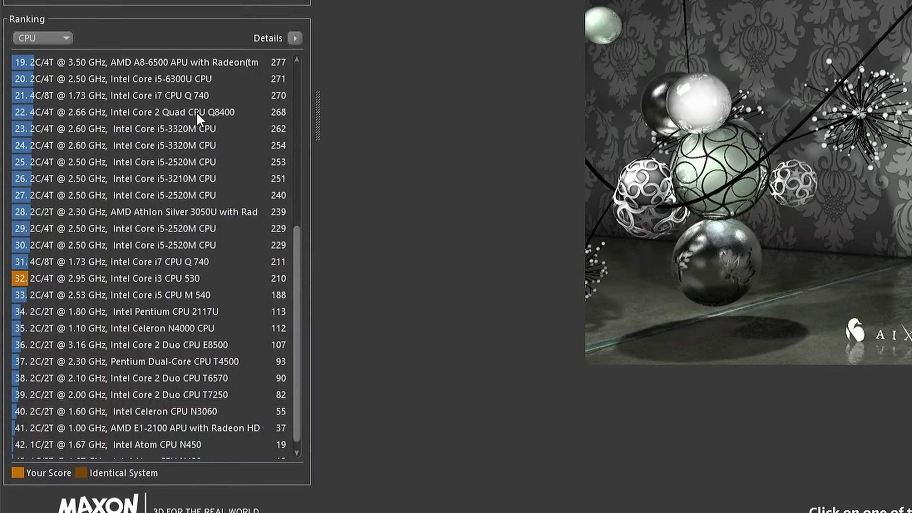
{"action": "mouse_move", "coordinate": [198, 115]}
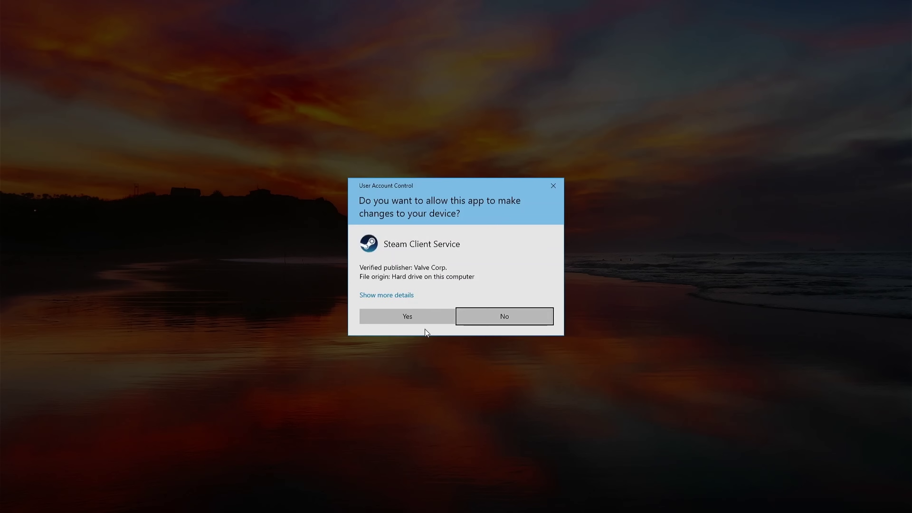
Allow Steam Client Service to make changes to the device and collect the treasure chest on the Bloons TD 6 home screen.
{"action": "left_click", "coordinate": [409, 321]}
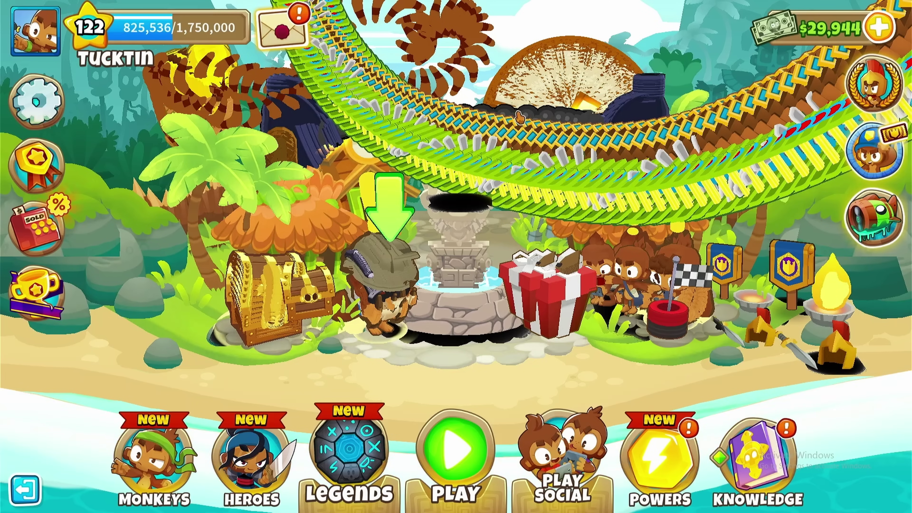
{"action": "left_click", "coordinate": [266, 302]}
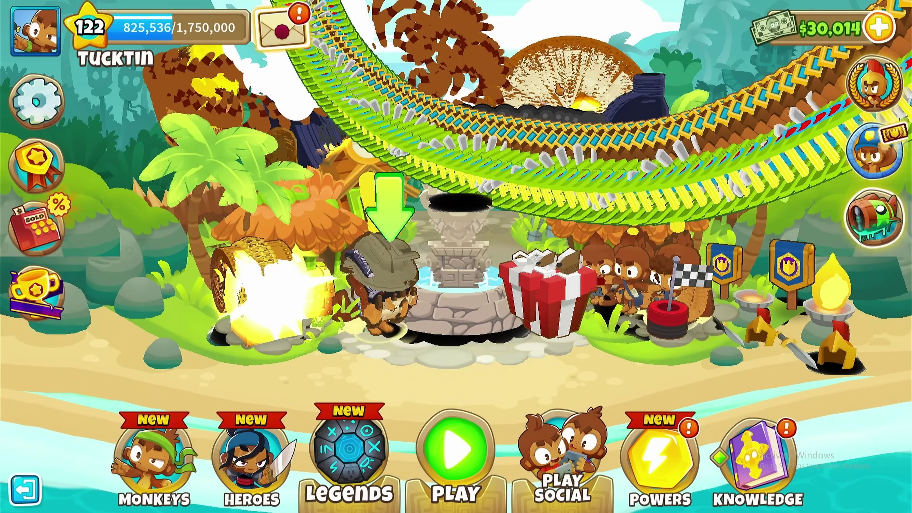
{"action": "left_click", "coordinate": [603, 230]}
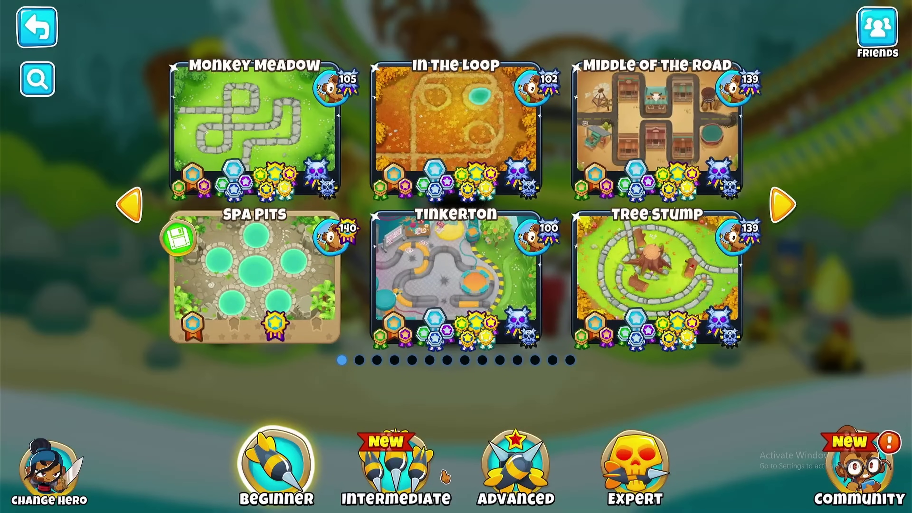
Browse the intermediate and advanced maps in the Bloons TD 6 map selection.
{"action": "left_click", "coordinate": [398, 467]}
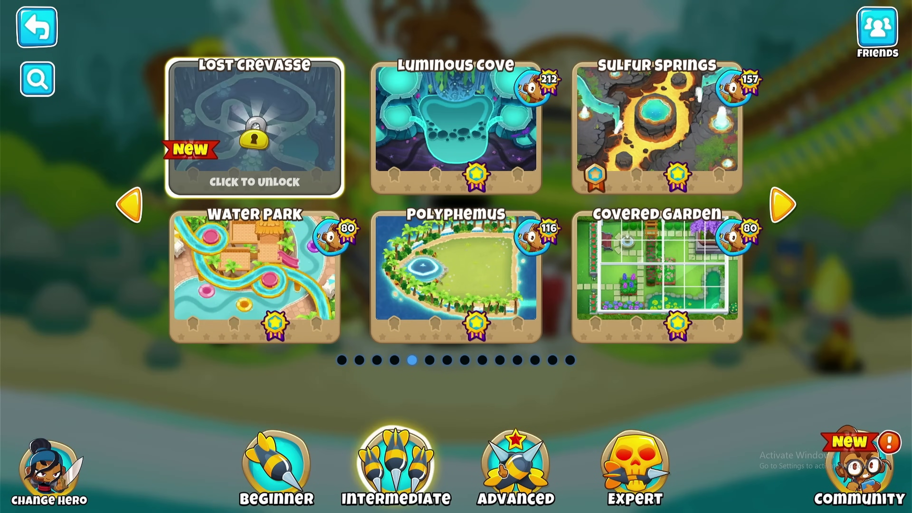
{"action": "left_click", "coordinate": [515, 464]}
{"action": "left_click", "coordinate": [783, 205]}
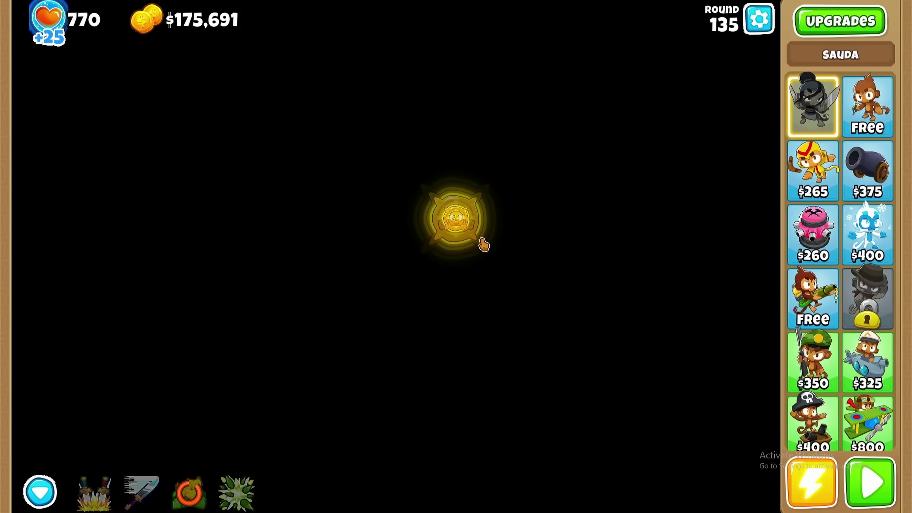
Open Device Manager and show the driver details of the Intel(R) HD Graphics display adapter.
{"action": "key", "text": "super"}
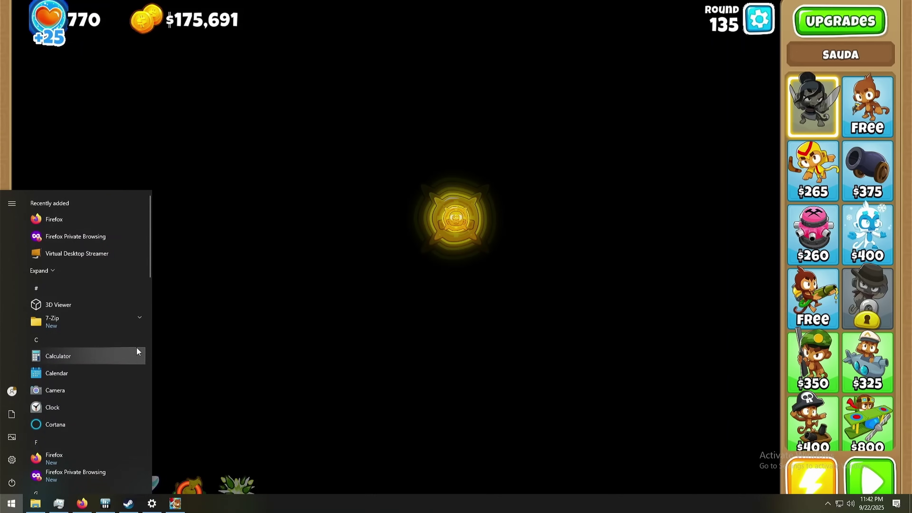
{"action": "type", "text": "device"}
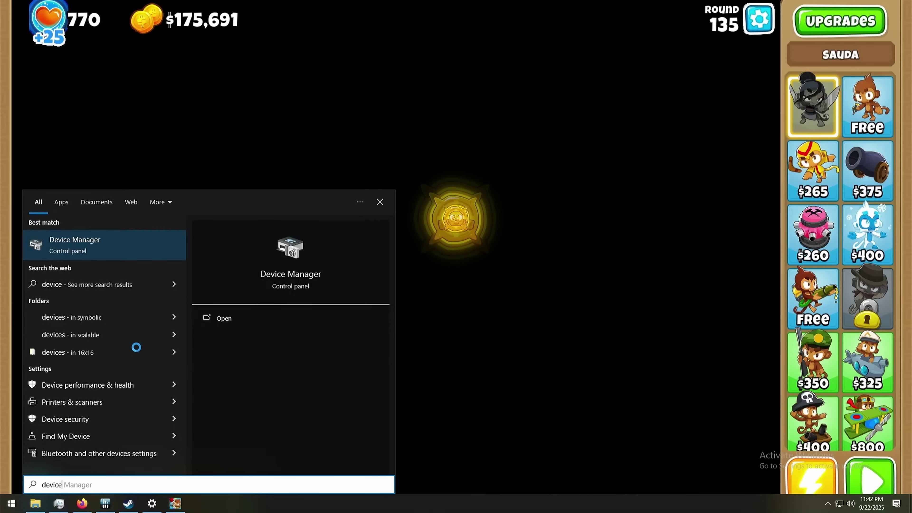
{"action": "key", "text": "Return"}
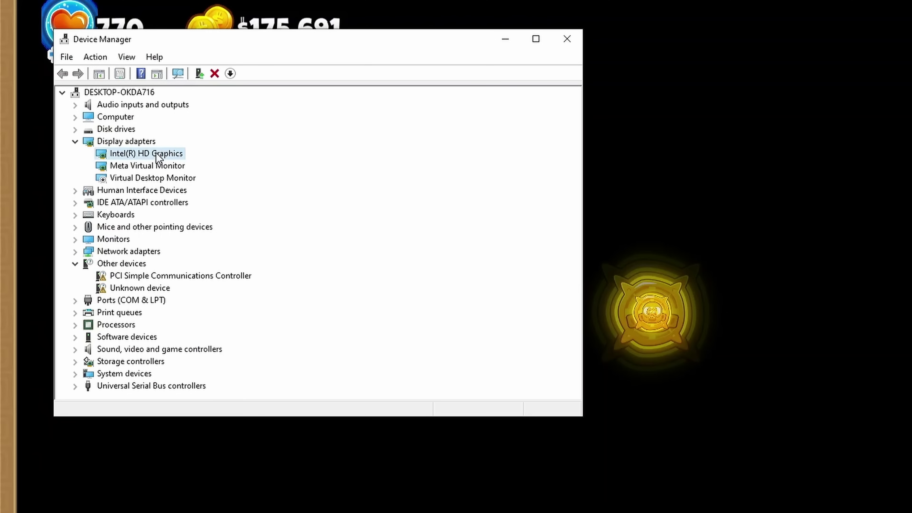
{"action": "right_click", "coordinate": [120, 156]}
{"action": "left_click", "coordinate": [160, 230]}
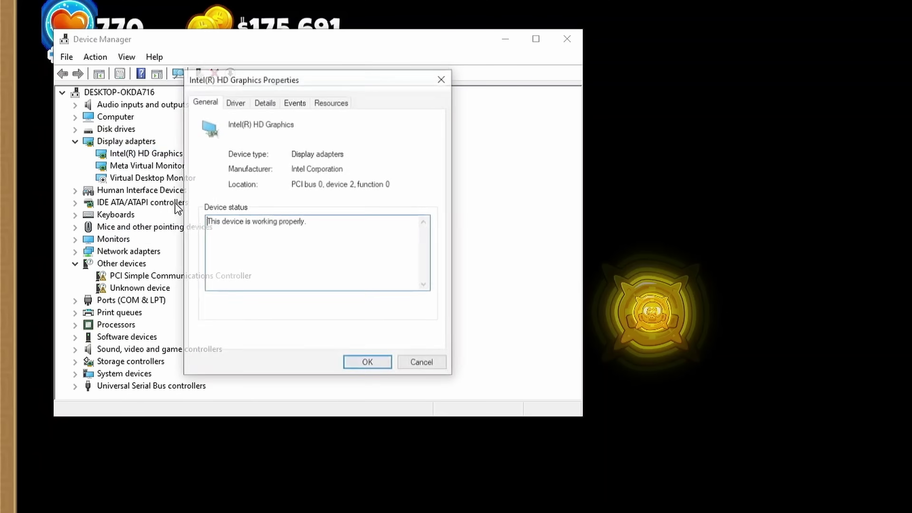
{"action": "left_click", "coordinate": [235, 102]}
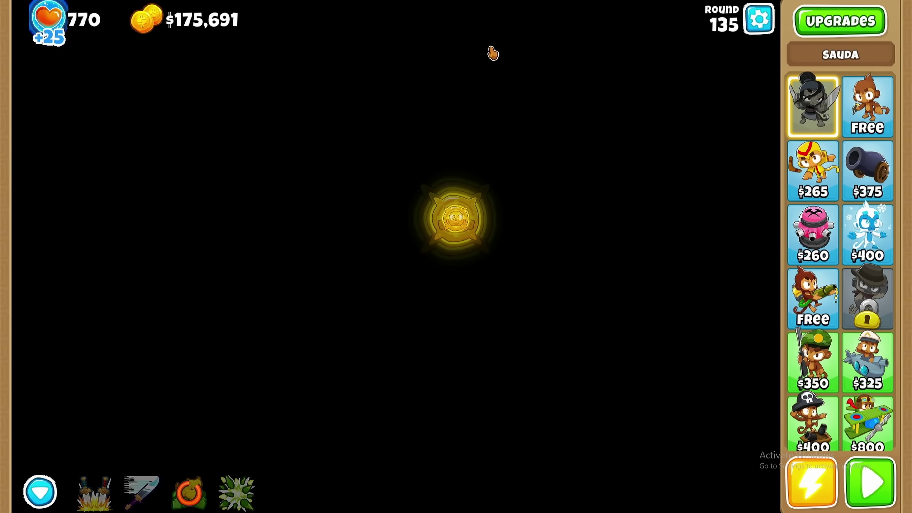
Switch away from the game and look through the graphics driver downloads listed on Intel's website in Firefox.
{"action": "key", "text": "alt+Tab"}
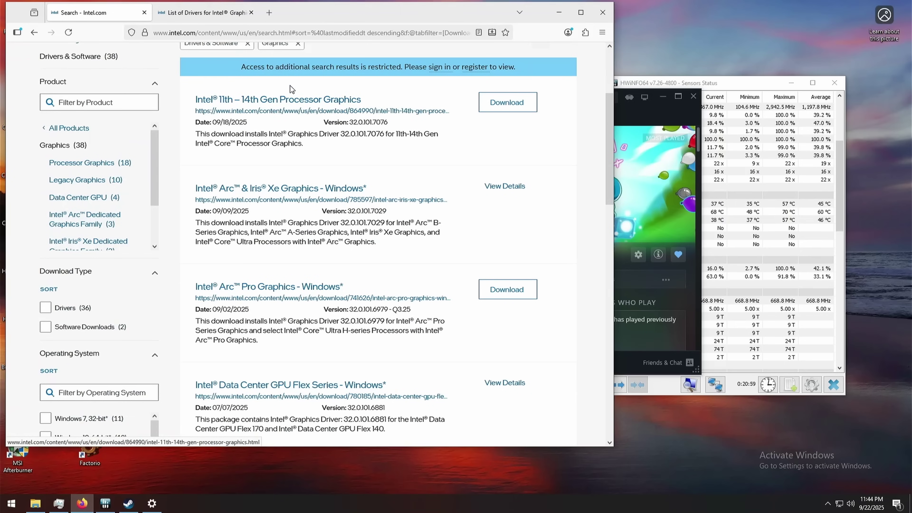
{"action": "scroll", "coordinate": [273, 104], "scroll_direction": "down", "scroll_amount": 5}
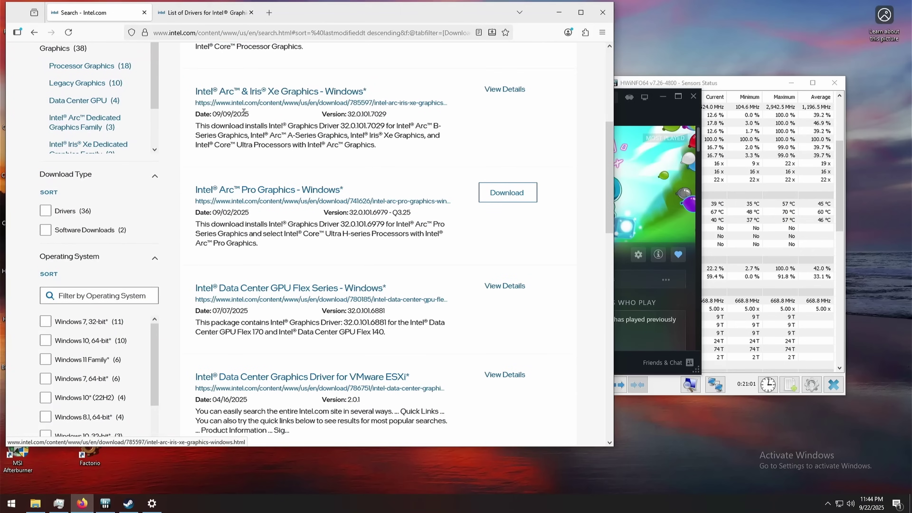
{"action": "scroll", "coordinate": [244, 126], "scroll_direction": "down", "scroll_amount": 5}
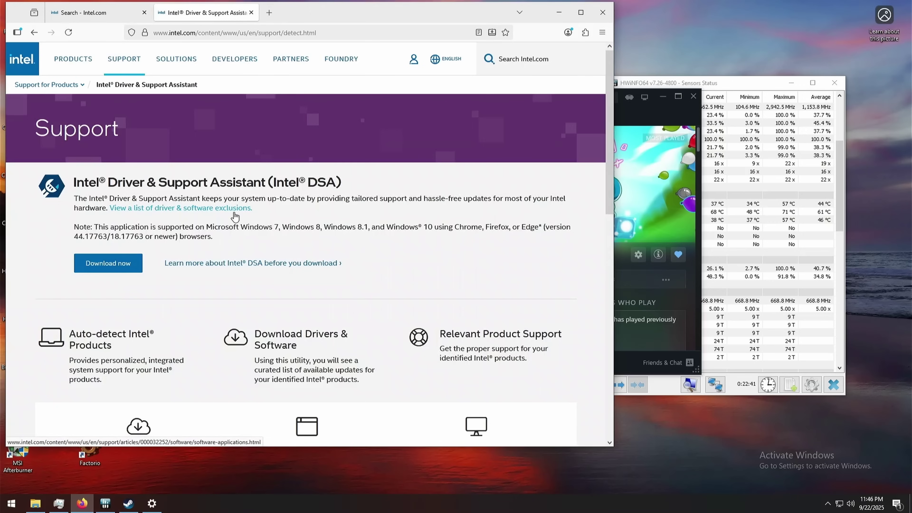
Run the downloaded Intel Driver & Support Assistant installer and review the driver updates and system details it reports.
{"action": "scroll", "coordinate": [141, 233], "scroll_direction": "down", "scroll_amount": 1}
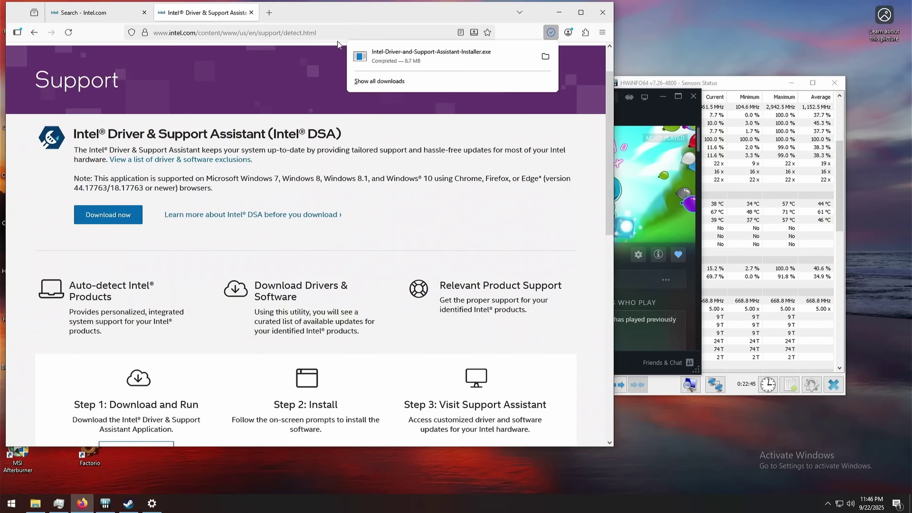
{"action": "left_click", "coordinate": [431, 56]}
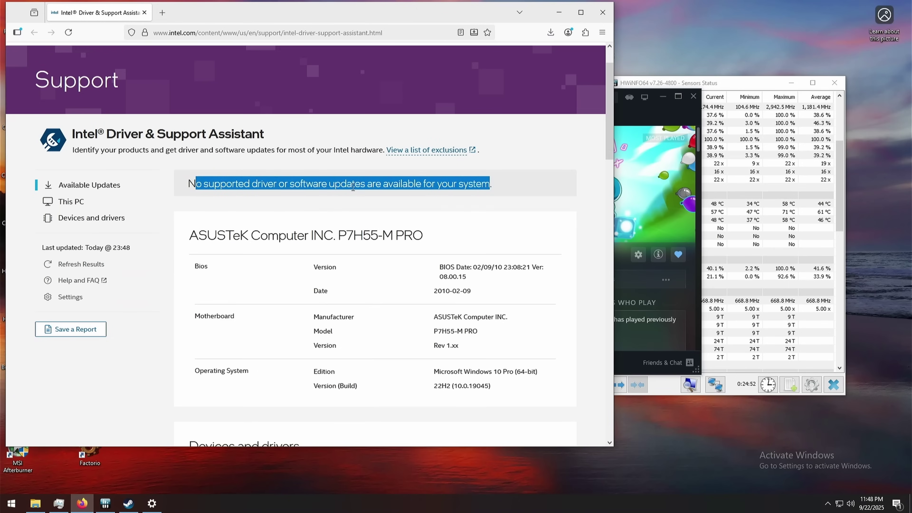
{"action": "scroll", "coordinate": [353, 186], "scroll_direction": "down", "scroll_amount": 5}
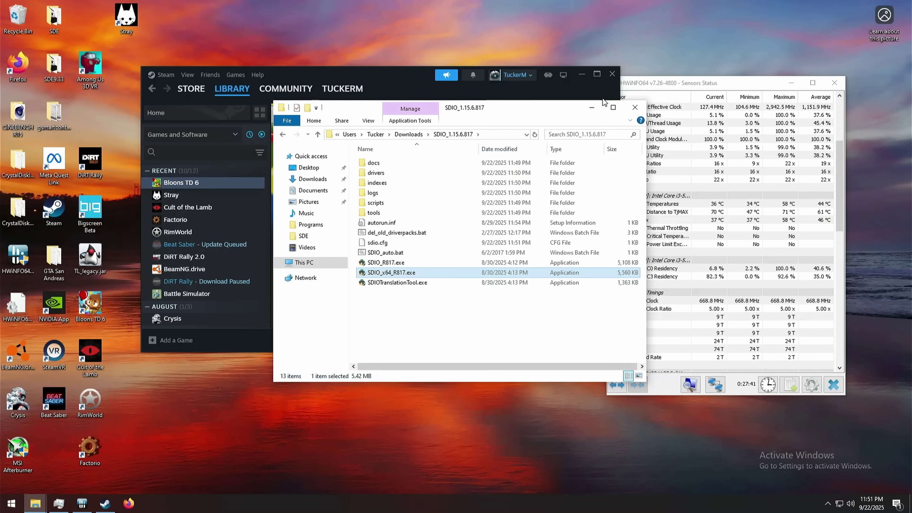
Minimize the SDIO_1.15.6.817 folder window, move the Steam window aside, and select Factorio in the library.
{"action": "left_click", "coordinate": [591, 109]}
{"action": "left_click_drag", "start_coordinate": [399, 91], "coordinate": [513, 94]}
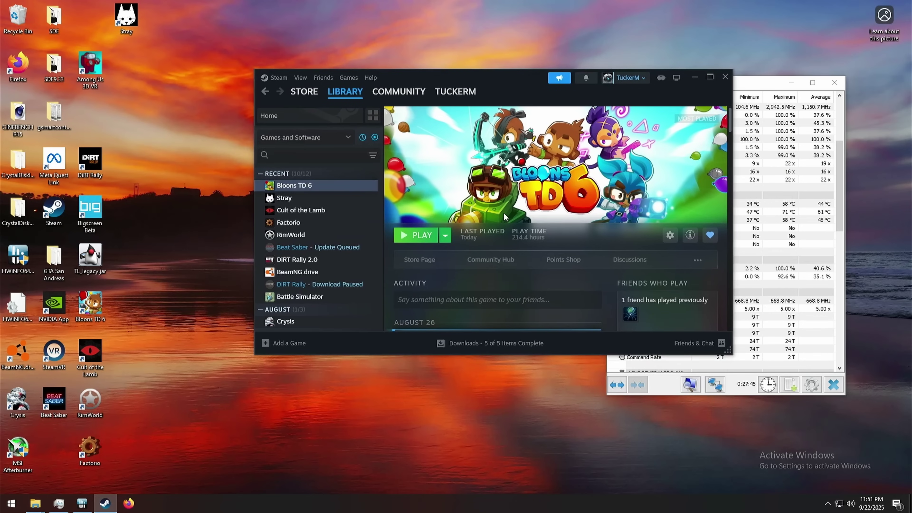
{"action": "key", "text": "Down"}
{"action": "key", "text": "Down"}
{"action": "key", "text": "Down"}
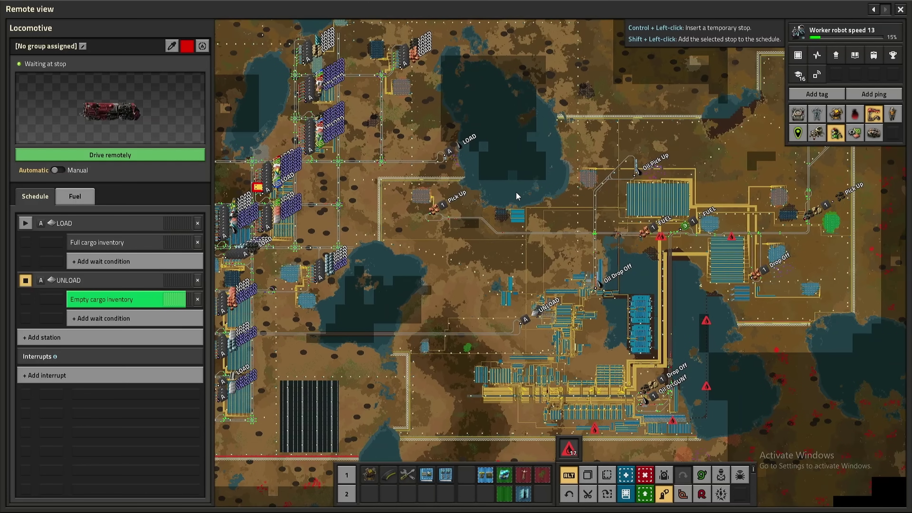
Inspect the rail network in Factorio's remote view and start driving the locomotive waiting at the UNLOAD stop remotely.
{"action": "scroll", "coordinate": [517, 195], "scroll_direction": "up", "scroll_amount": 5}
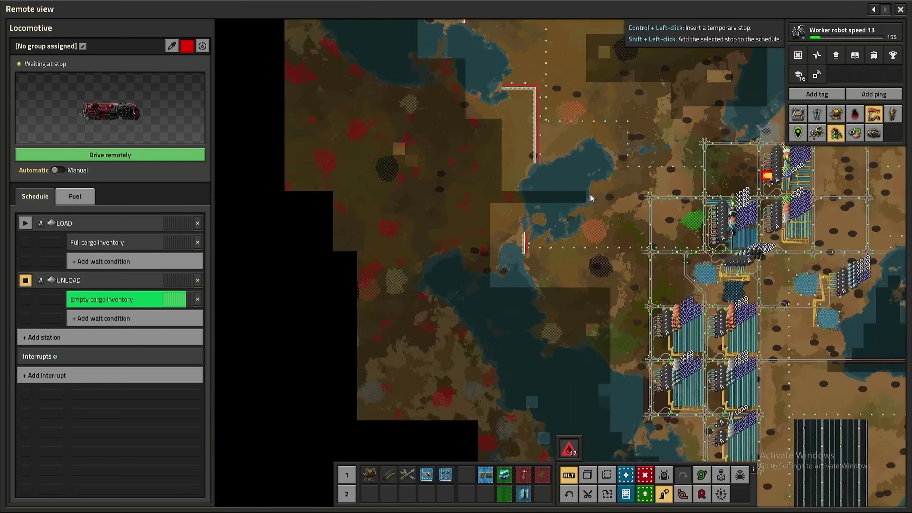
{"action": "scroll", "coordinate": [570, 158], "scroll_direction": "up", "scroll_amount": 5}
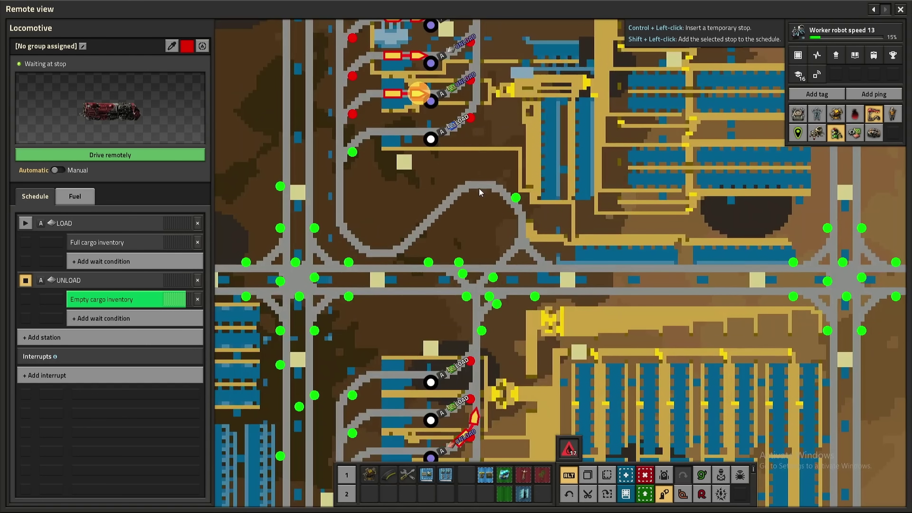
{"action": "left_click_drag", "start_coordinate": [382, 119], "coordinate": [386, 240]}
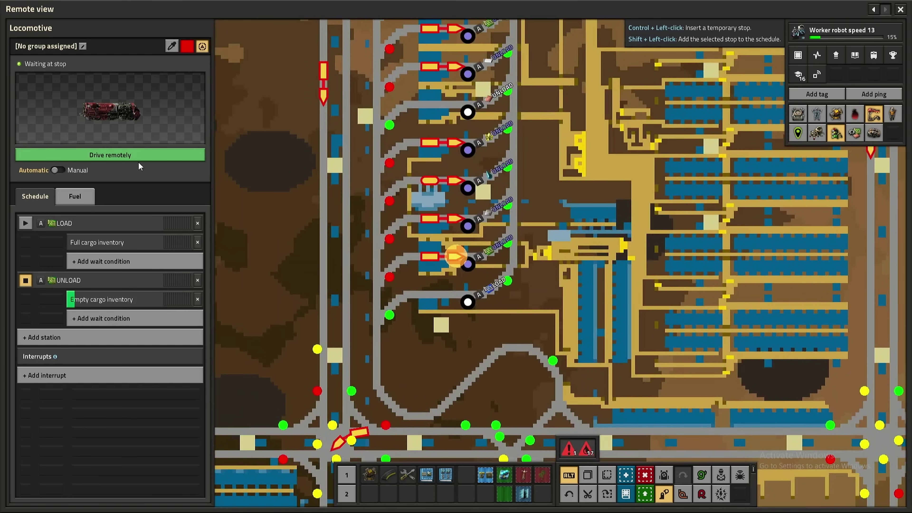
{"action": "left_click", "coordinate": [138, 156]}
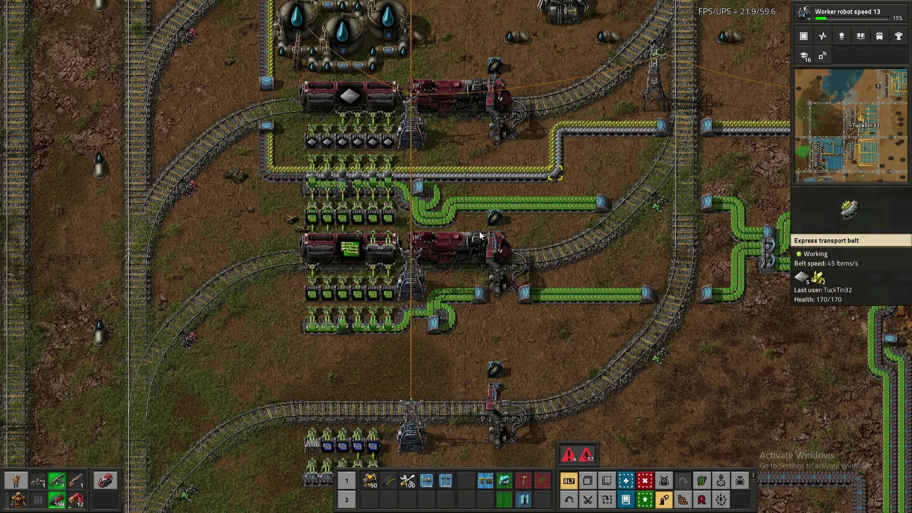
{"action": "left_click", "coordinate": [473, 238]}
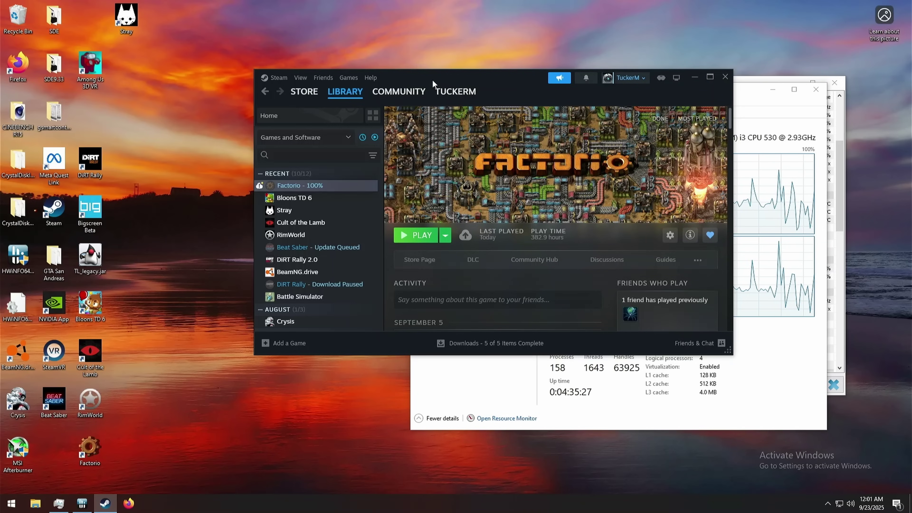
Select Stray in the Steam library.
{"action": "left_click", "coordinate": [303, 211]}
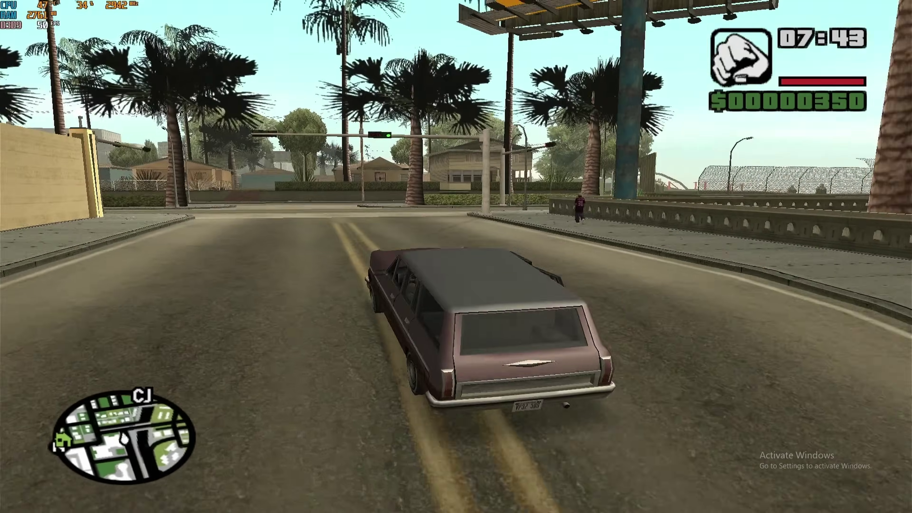
Drive the station wagon through the city streets in GTA San Andreas.
{"action": "key", "text": "a"}
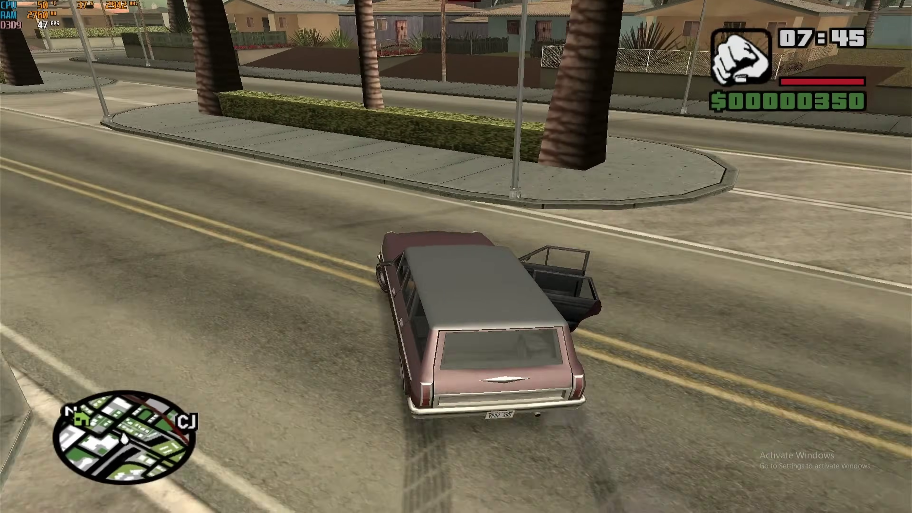
{"action": "key", "text": "w"}
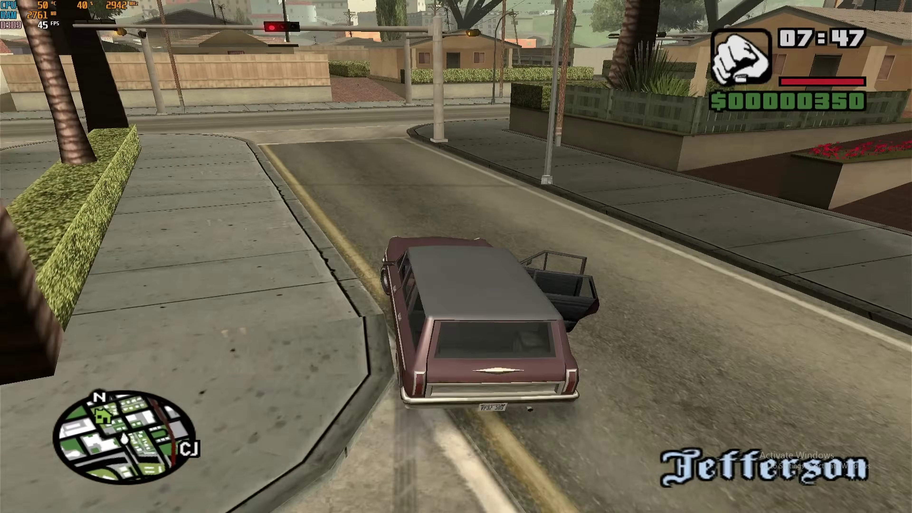
{"action": "key", "text": "w"}
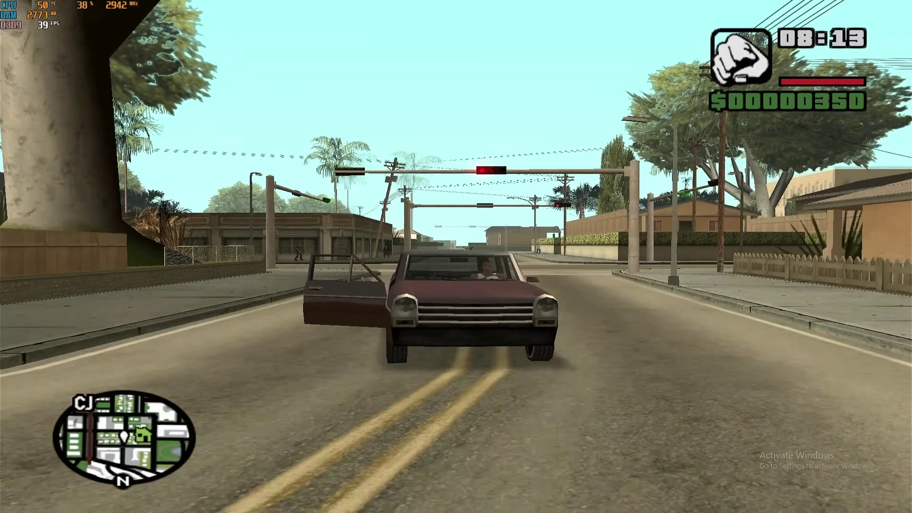
{"action": "key", "text": "w"}
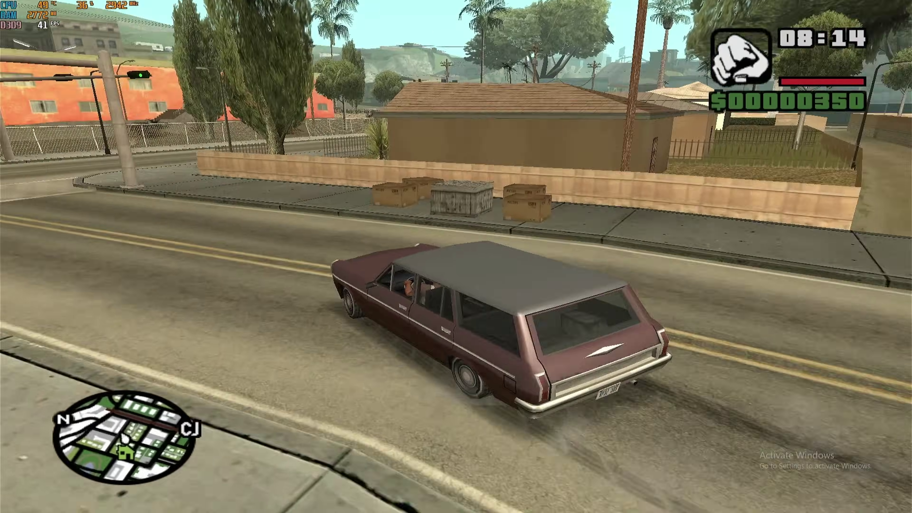
Steer the station wagon around the street corner and across the intersection by the market in GTA San Andreas.
{"action": "key", "text": "w"}
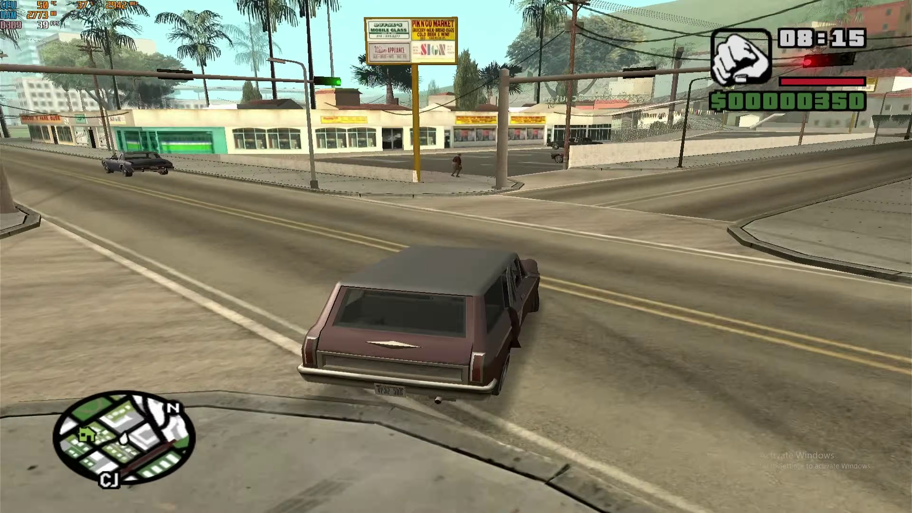
{"action": "key", "text": "w"}
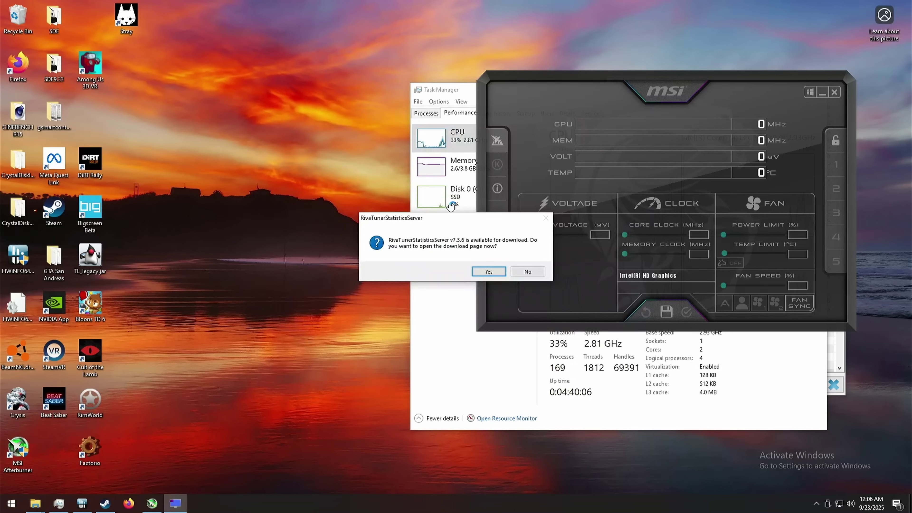
Try to launch BeamNG.drive with the standard Launch option and dismiss the incompatible DirectX device dialog.
{"action": "key", "text": "Return"}
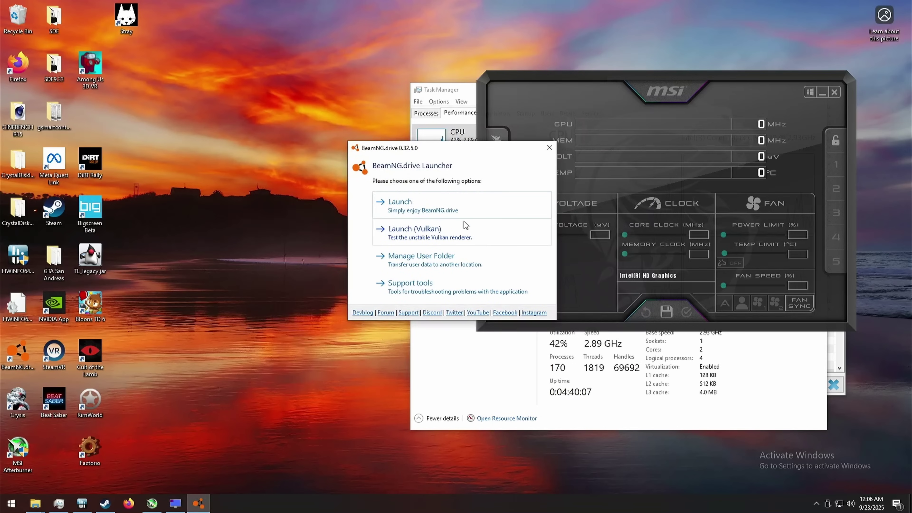
{"action": "left_click", "coordinate": [425, 205]}
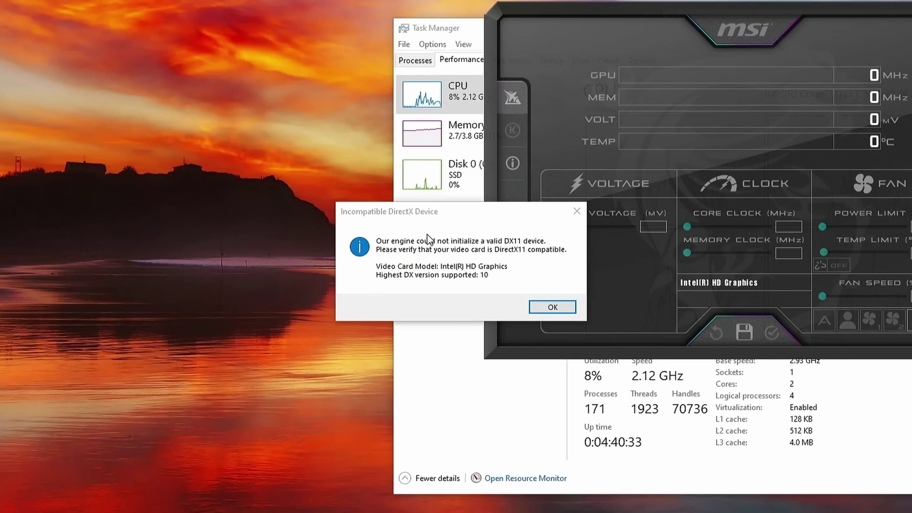
{"action": "left_click", "coordinate": [513, 245]}
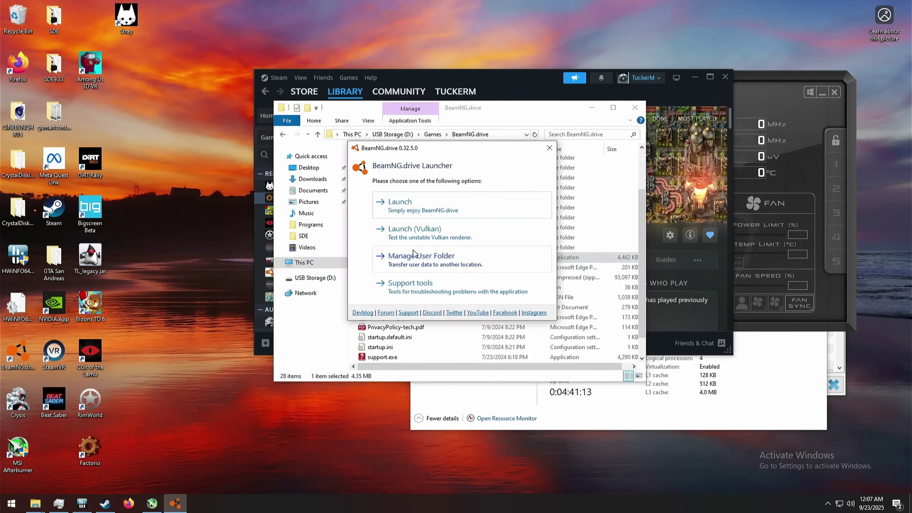
{"action": "mouse_move", "coordinate": [178, 506]}
{"action": "left_click", "coordinate": [175, 477]}
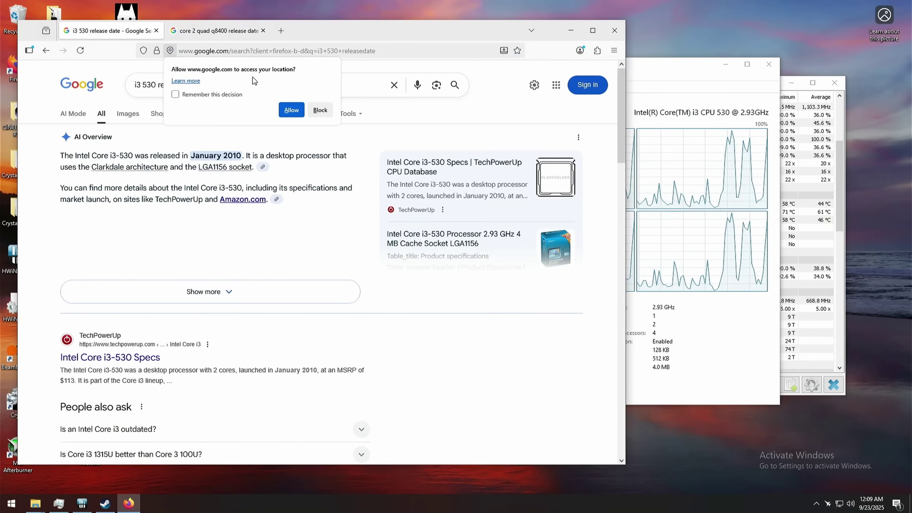
Block Google's location request and check the release dates of the i3-530 and the Core 2 Quad Q8400 in the two search results.
{"action": "left_click", "coordinate": [320, 112]}
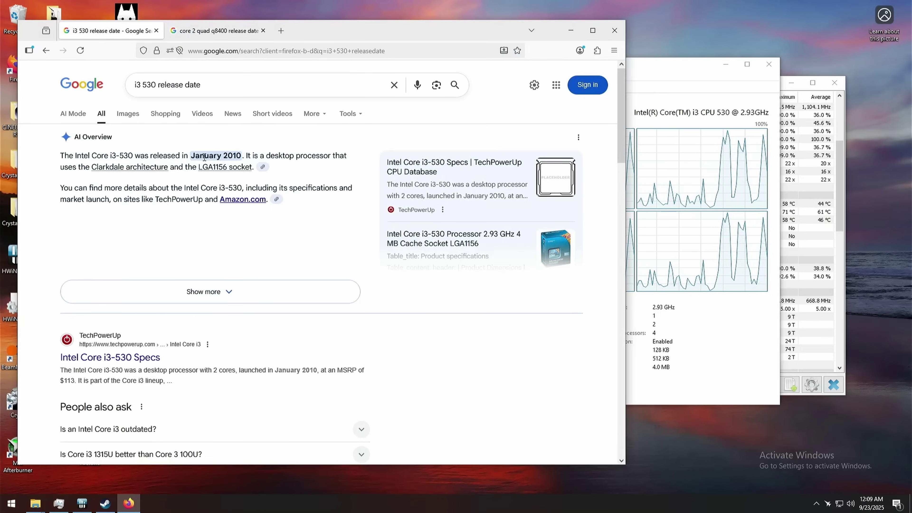
{"action": "left_click_drag", "start_coordinate": [191, 157], "coordinate": [242, 159]}
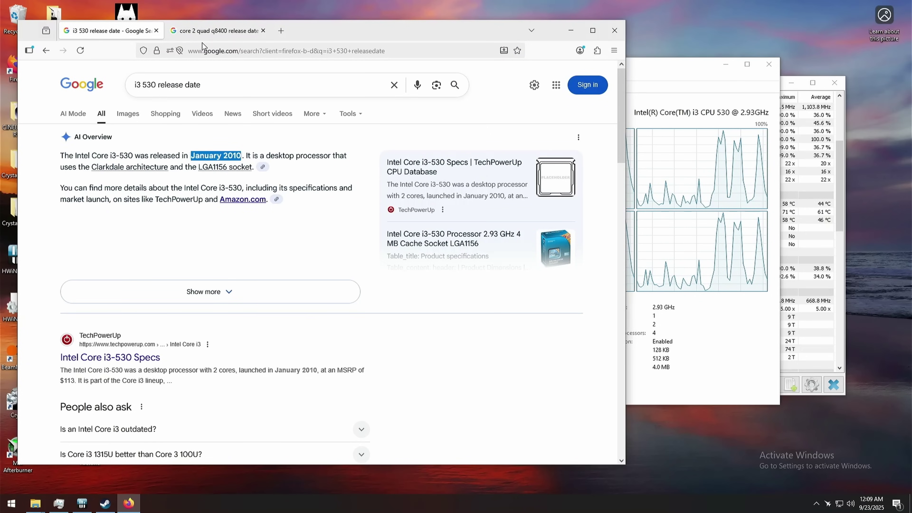
{"action": "left_click", "coordinate": [212, 31]}
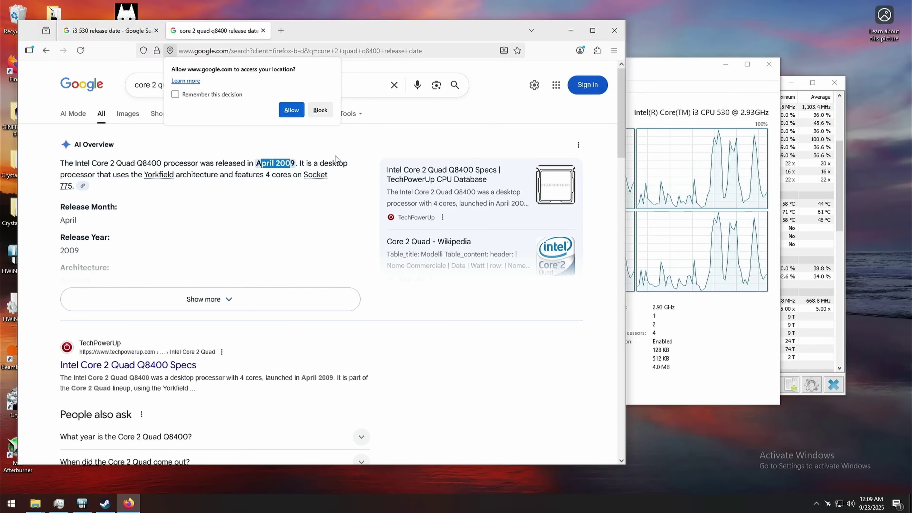
{"action": "left_click", "coordinate": [310, 167]}
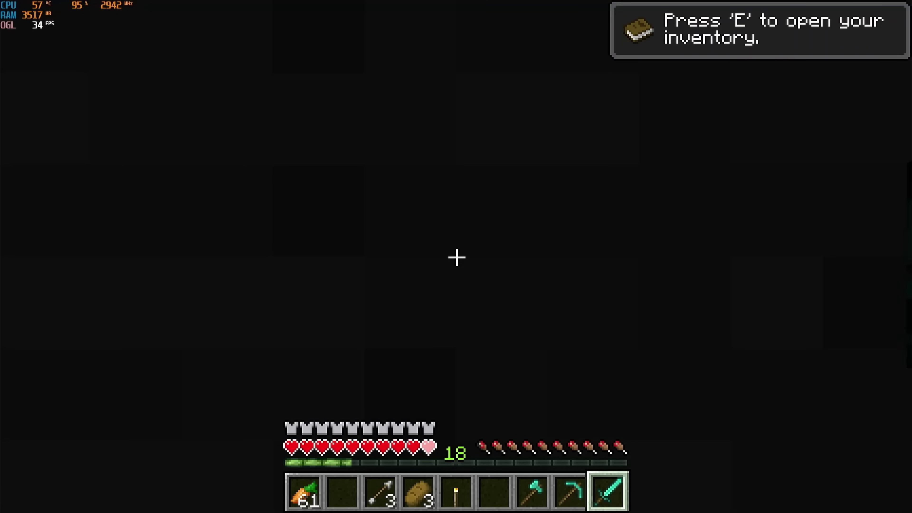
{"action": "key", "text": "Escape"}
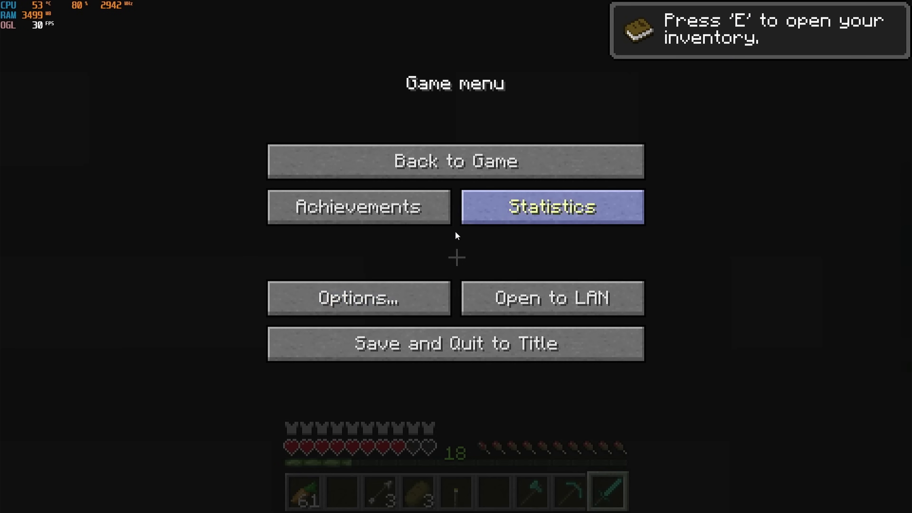
{"action": "left_click", "coordinate": [456, 159]}
{"action": "key", "text": "slash"}
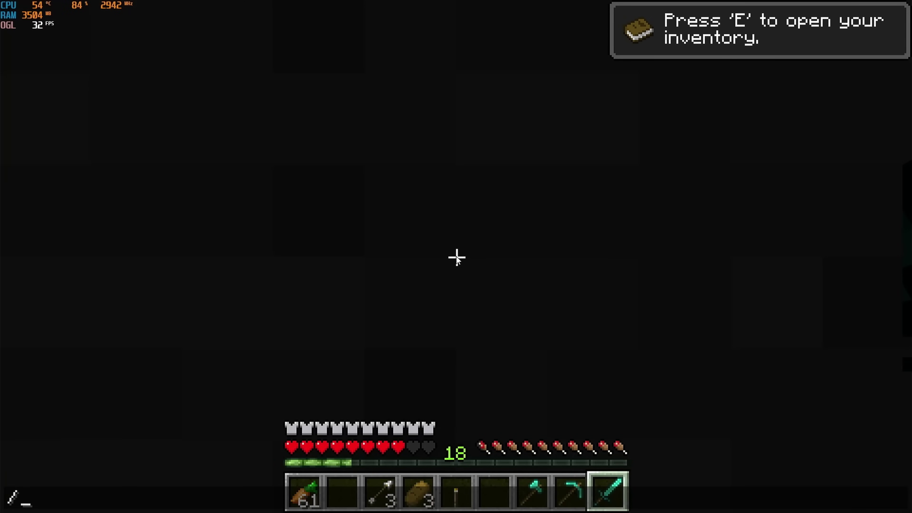
{"action": "key", "text": "Escape"}
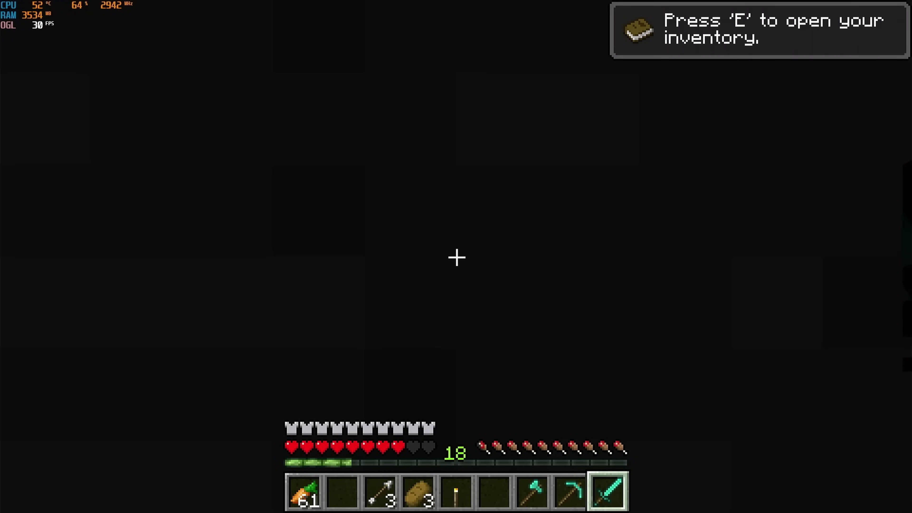
Mine a stone block with the diamond pickaxe in Minecraft and place the torch in the opened space.
{"action": "key", "text": "8"}
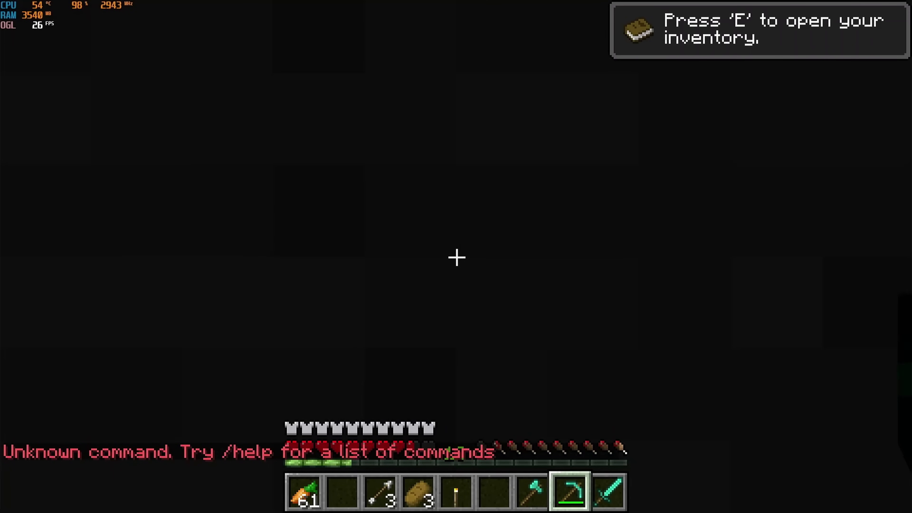
{"action": "key", "text": "5"}
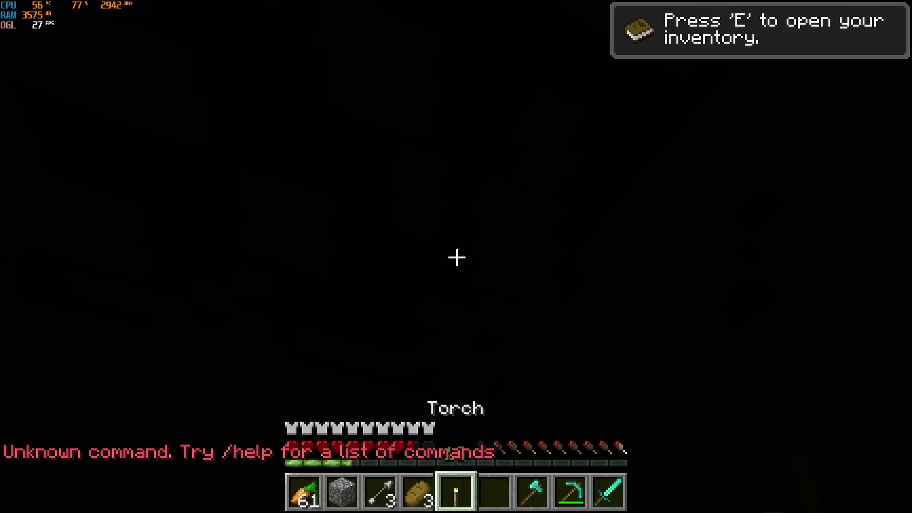
{"action": "right_click", "coordinate": [456, 257]}
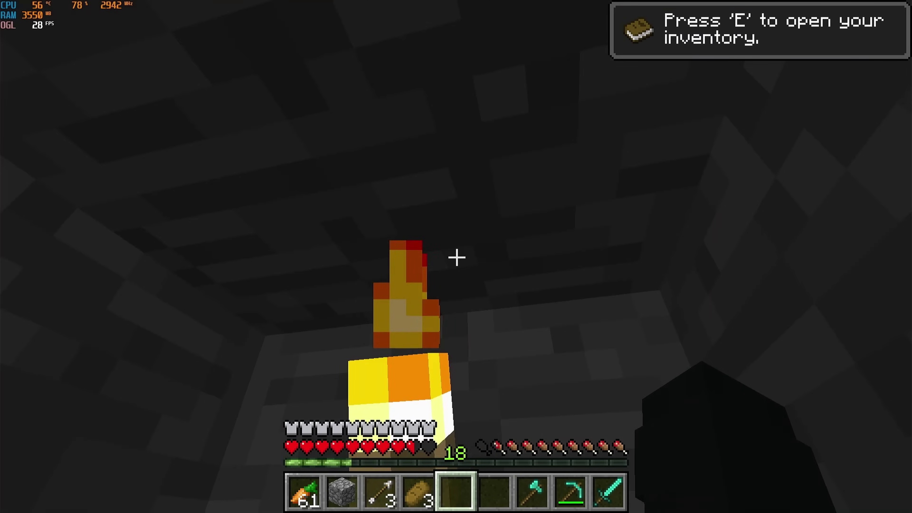
Dig a tunnel out through the stone wall with the diamond pickaxe.
{"action": "key", "text": "8"}
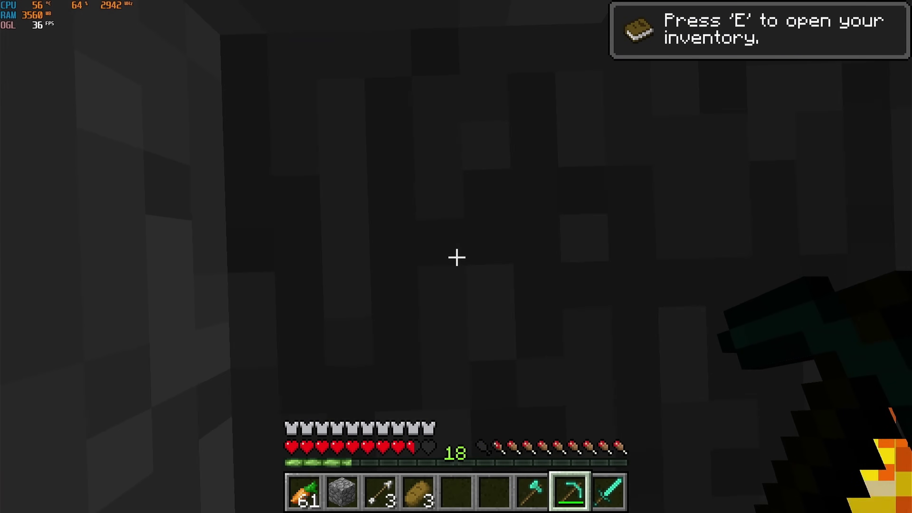
{"action": "left_click", "coordinate": [456, 257]}
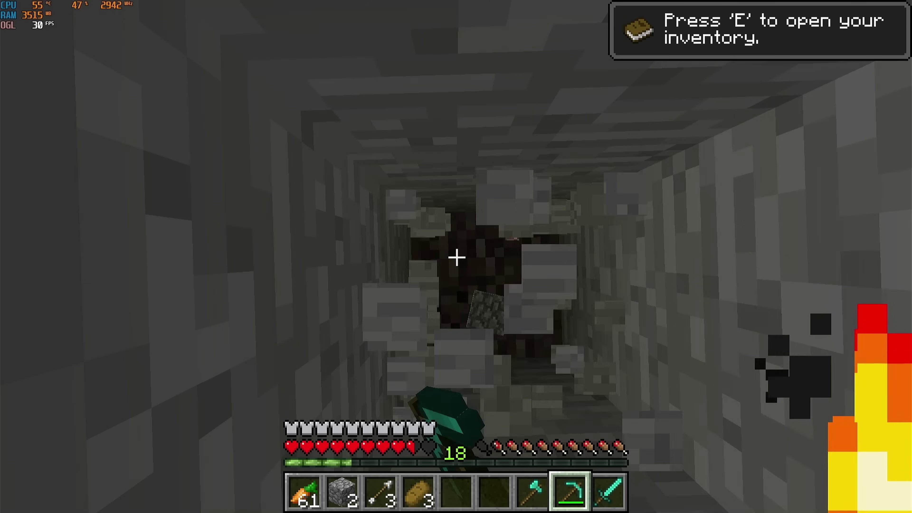
{"action": "left_click", "coordinate": [457, 257]}
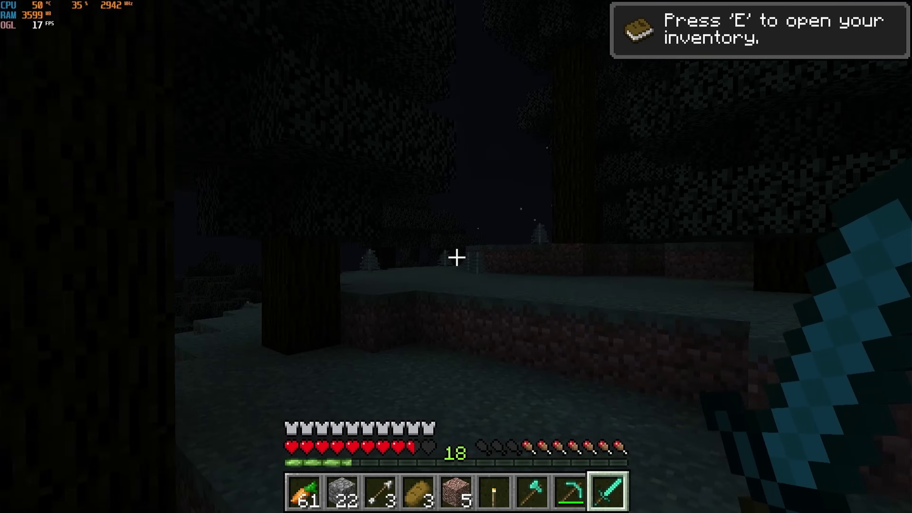
Walk through the dark forest at night toward the mountain, holding the diamond sword.
{"action": "key", "text": "w"}
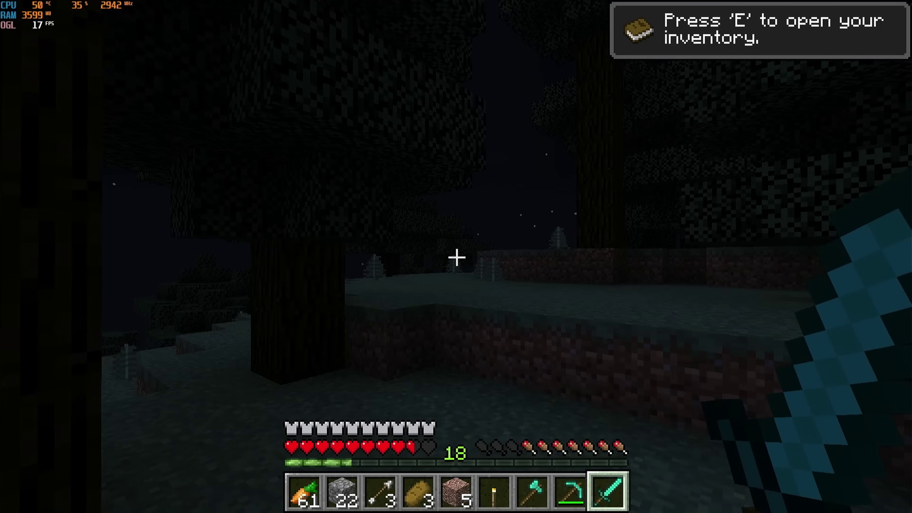
{"action": "key", "text": "w"}
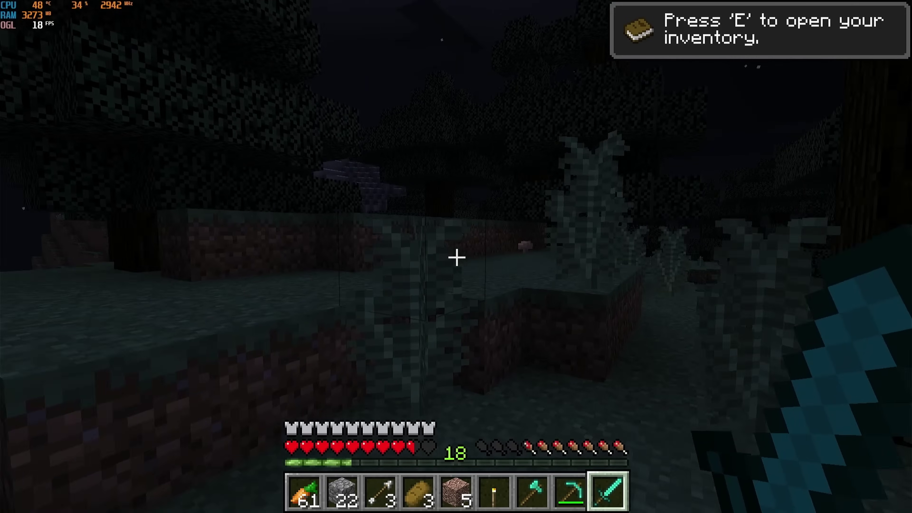
{"action": "key", "text": "w"}
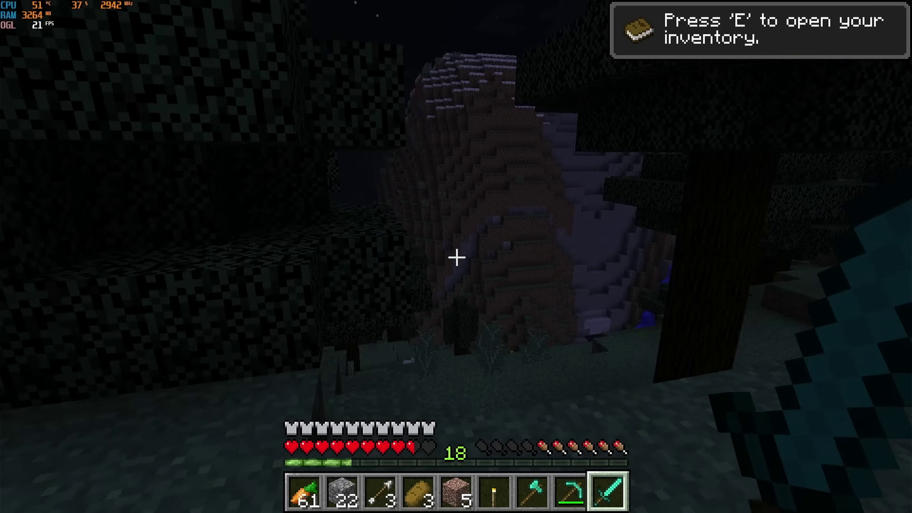
{"action": "key", "text": "w"}
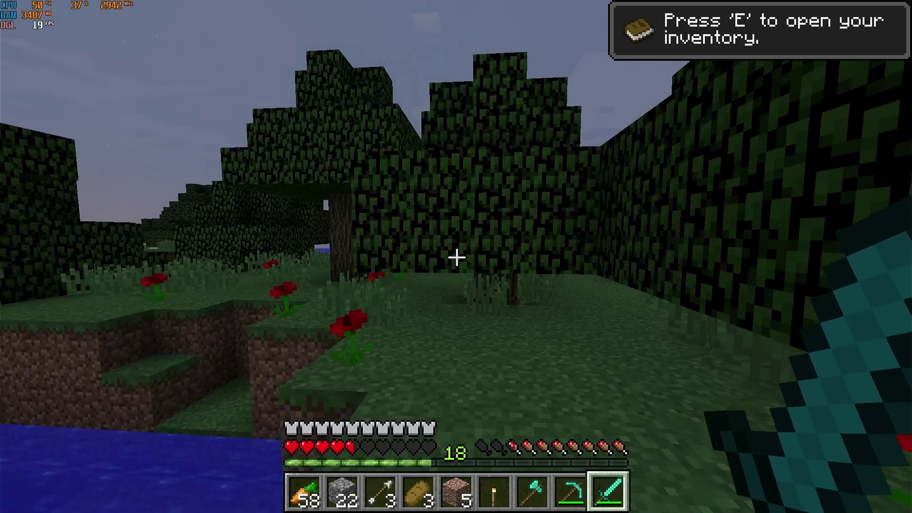
Walk past the red flowers and along the sandy lake shore into the trees.
{"action": "key", "text": "w"}
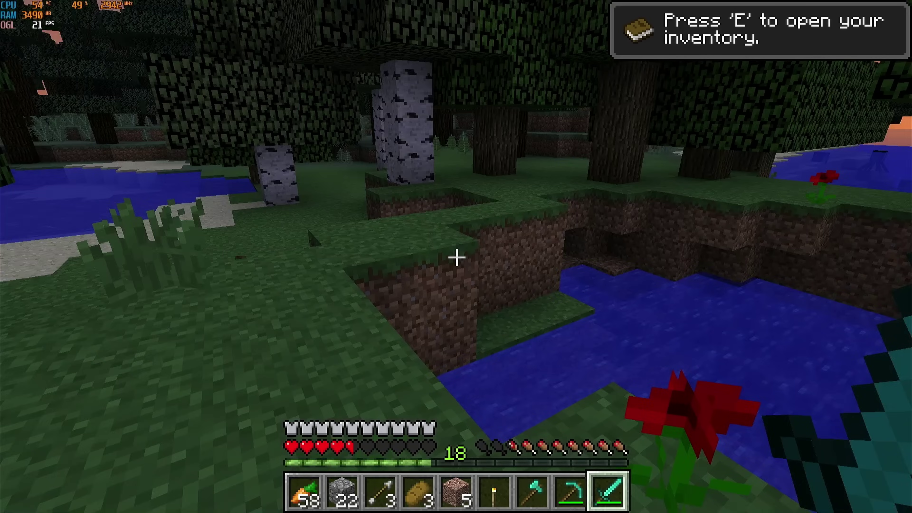
{"action": "key", "text": "w"}
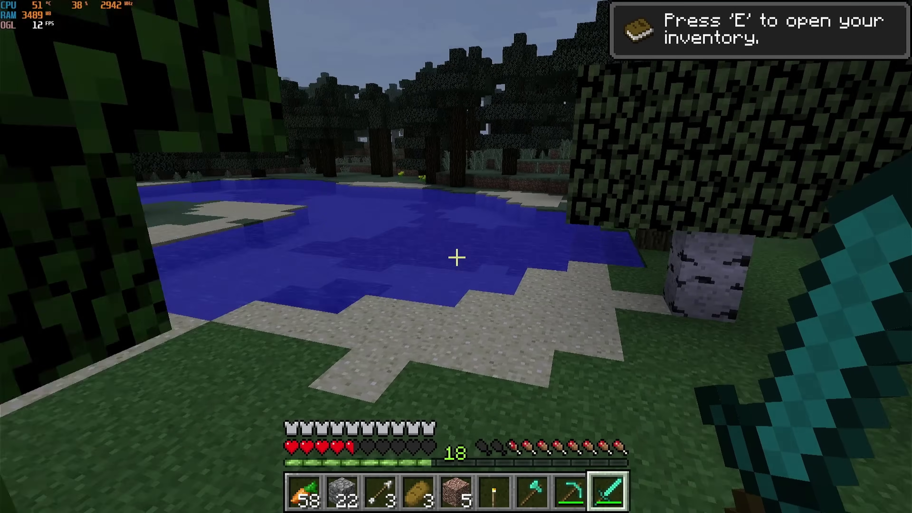
{"action": "key", "text": "w"}
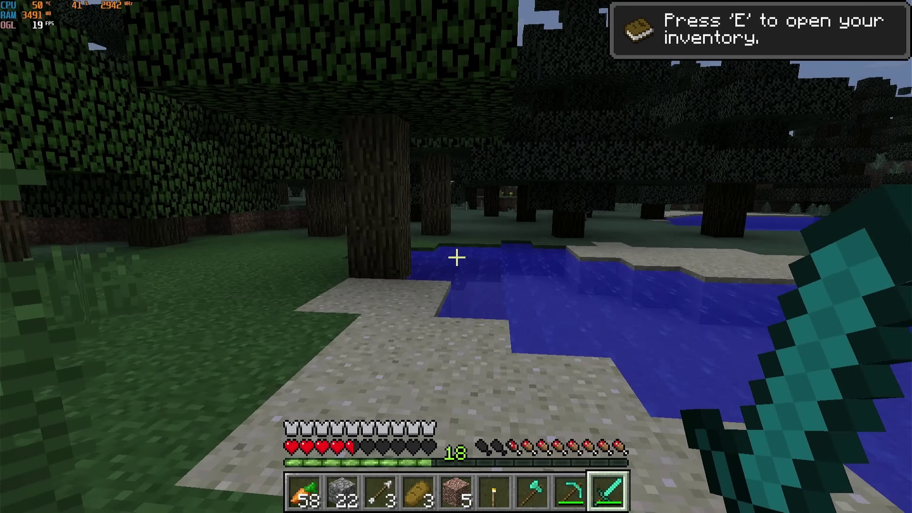
{"action": "key", "text": "w"}
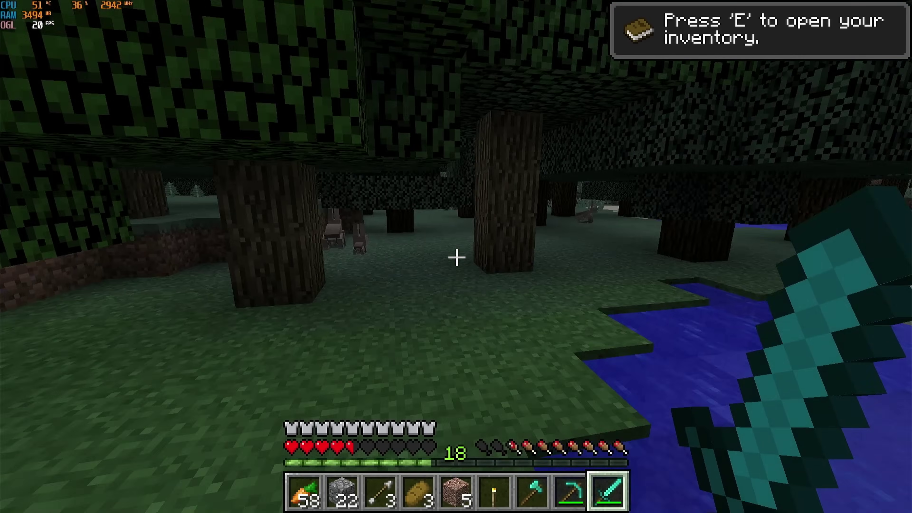
{"action": "key", "text": "w"}
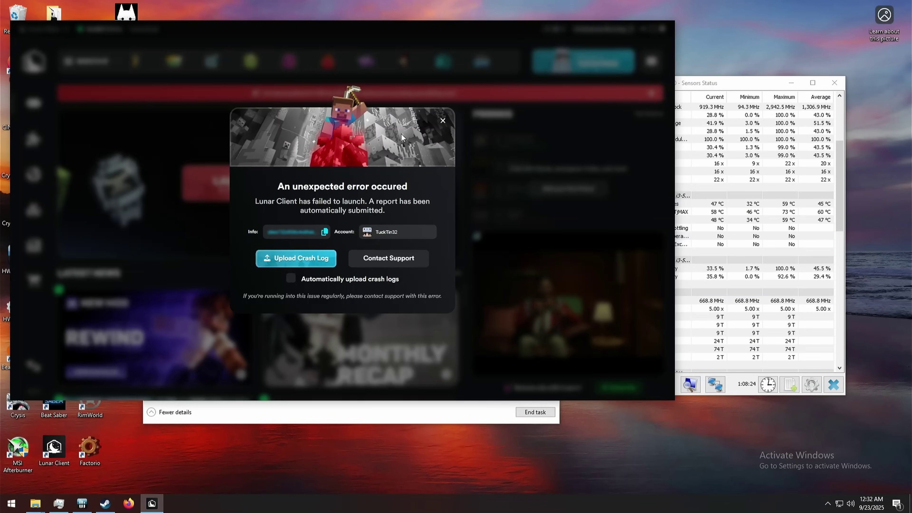
Dismiss the launch error report in Lunar Client.
{"action": "left_click", "coordinate": [441, 121]}
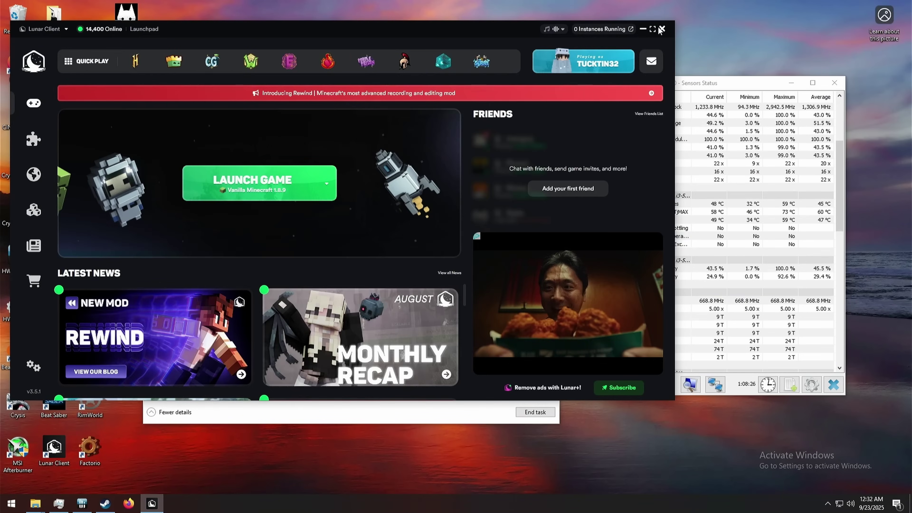